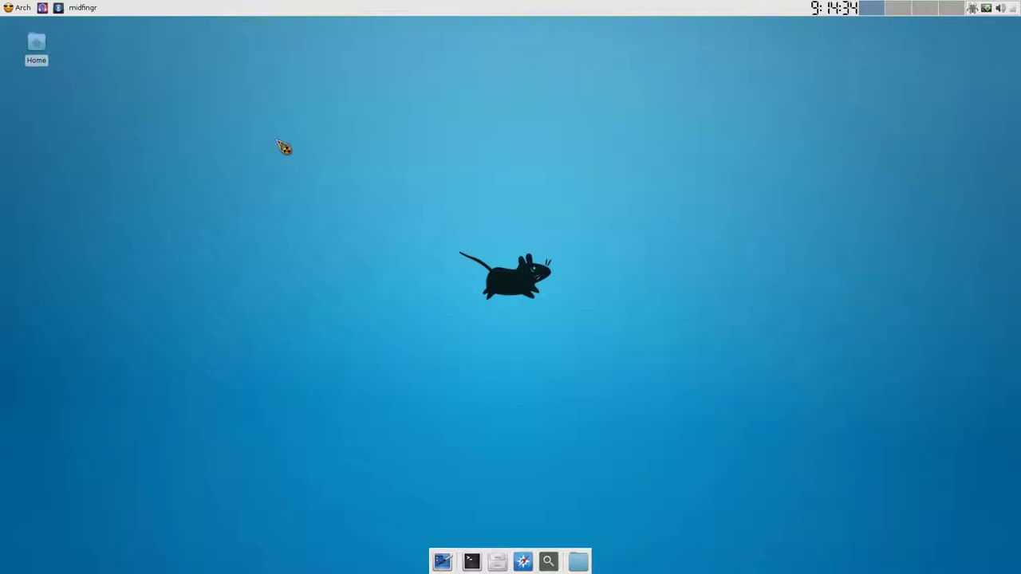
pyautogui.rightClick(79, 9)
pyautogui.click(296, 45)
pyautogui.click(17, 9)
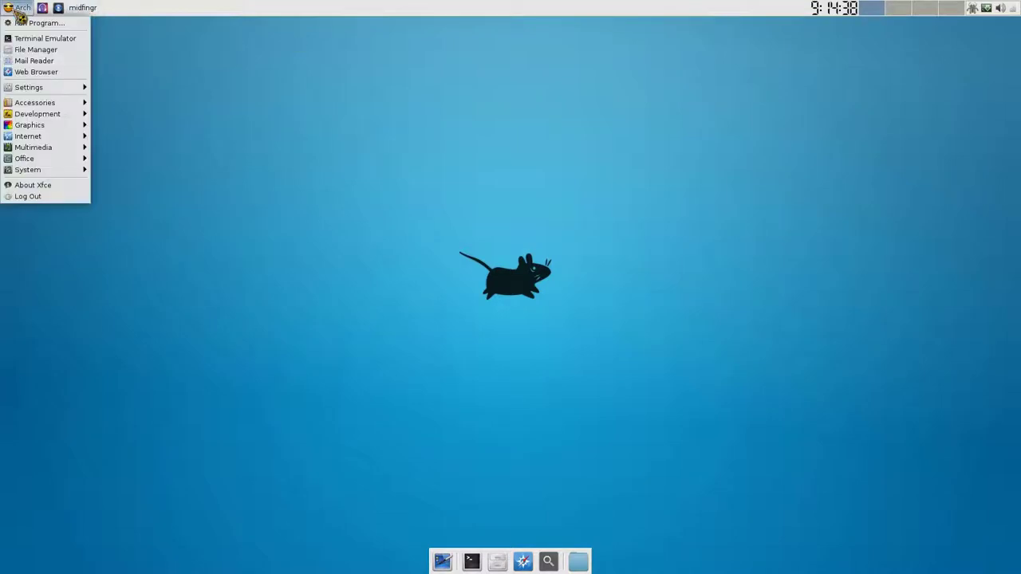
pyautogui.moveTo(69, 90)
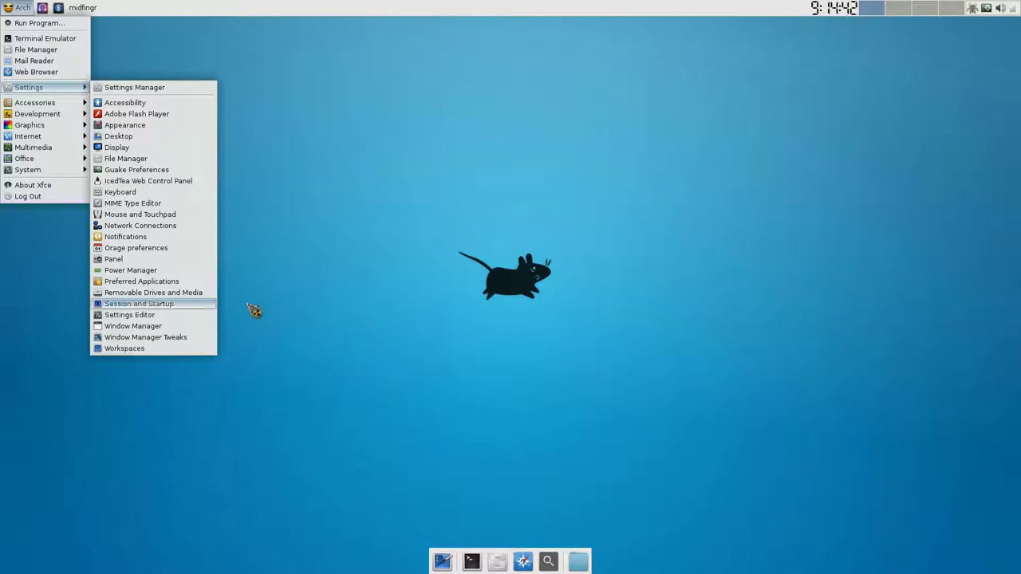
pyautogui.click(346, 289)
# - Open the home folder in the file manager, test moving its window across the desktop, and close it
pyautogui.click(48, 57)
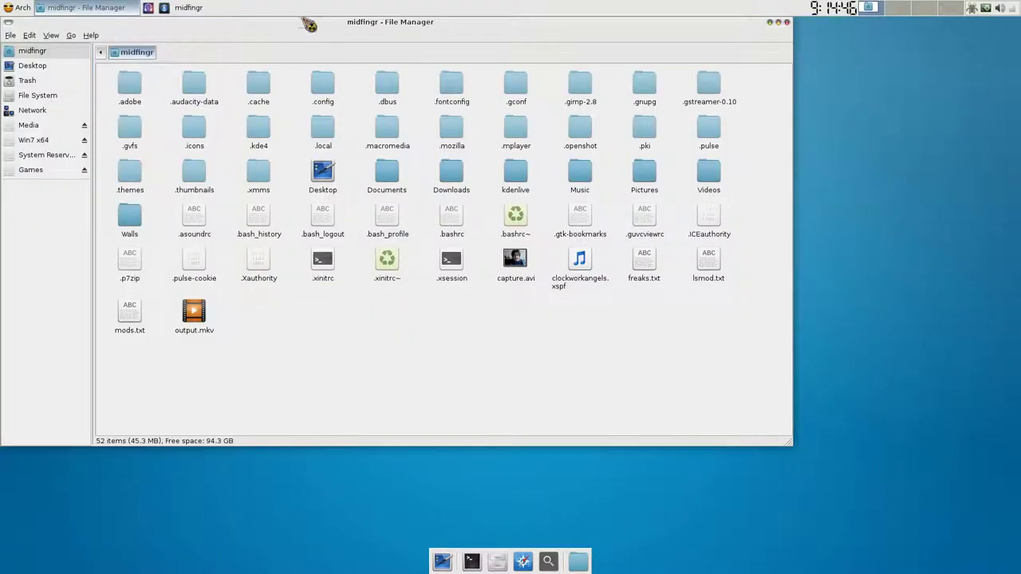
pyautogui.moveTo(310, 25); pyautogui.dragTo(311, 42)
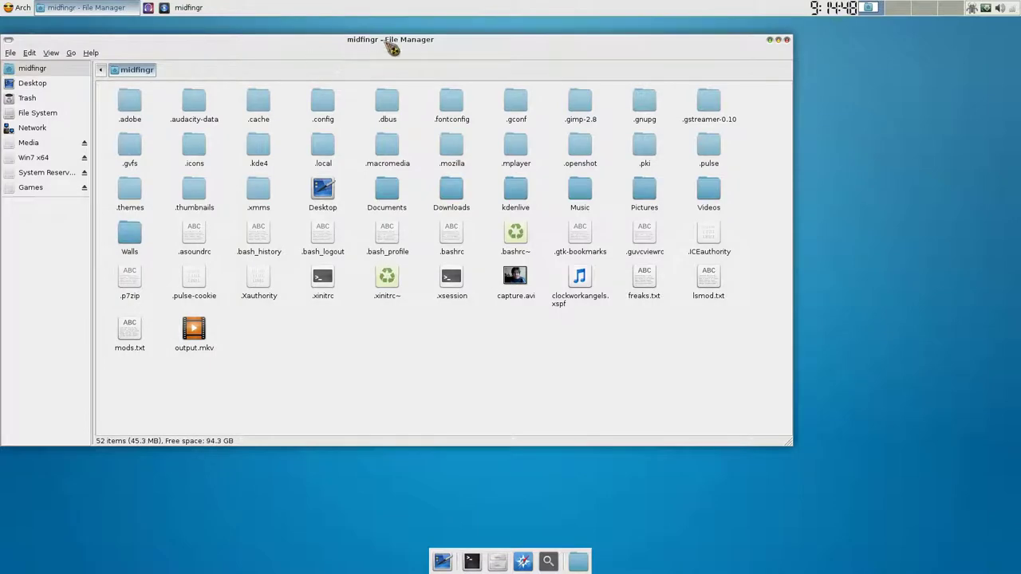
pyautogui.moveTo(387, 42); pyautogui.dragTo(492, 94)
pyautogui.click(896, 95)
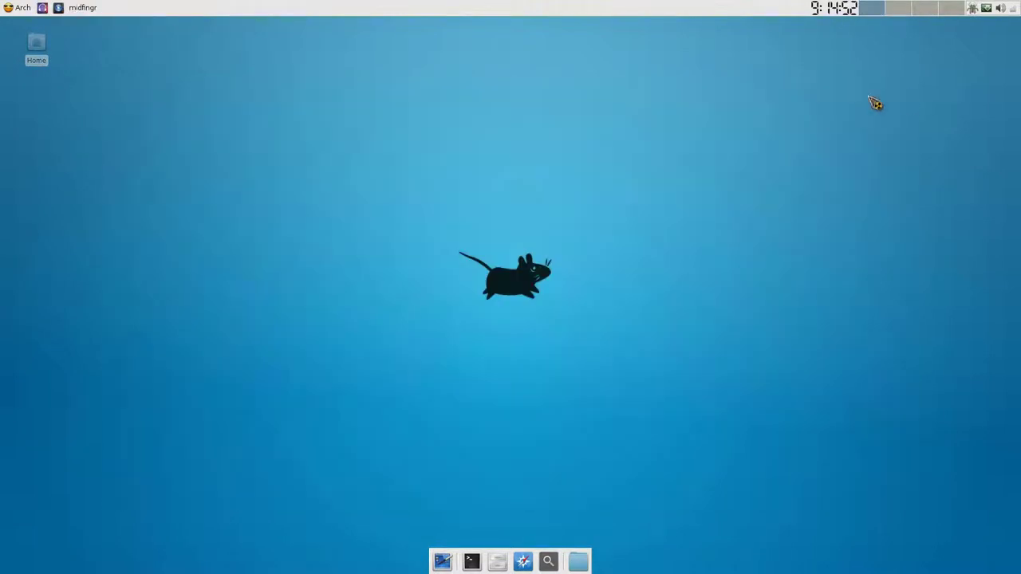
# - Open the Settings Manager
pyautogui.click(13, 8)
pyautogui.click(7, 19)
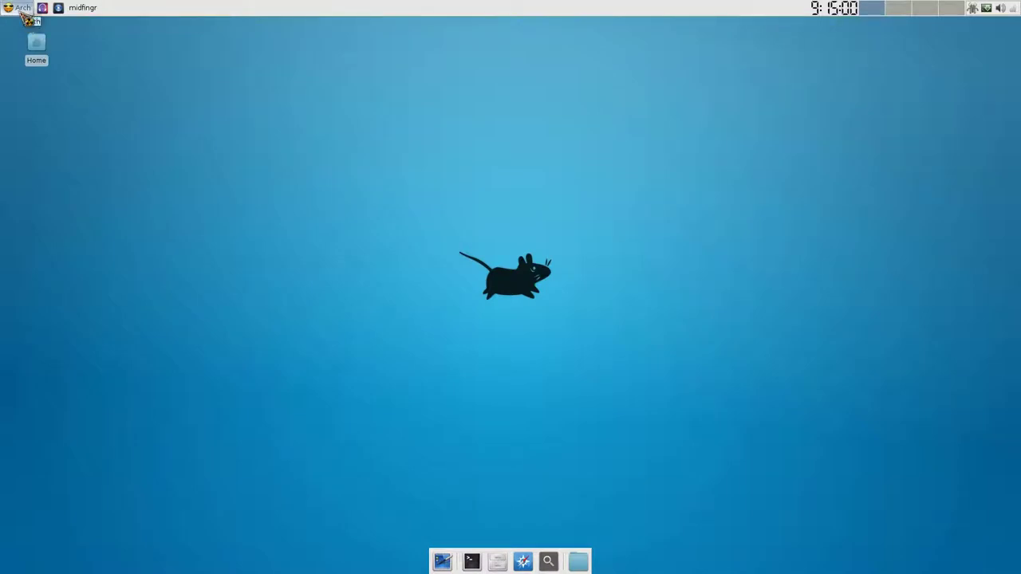
pyautogui.click(22, 10)
pyautogui.moveTo(61, 97)
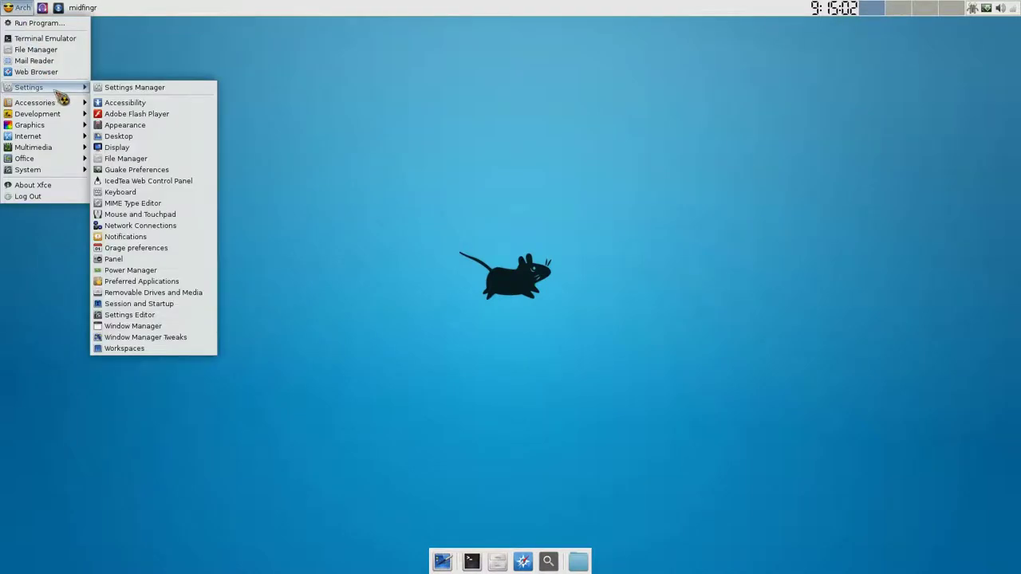
pyautogui.click(150, 94)
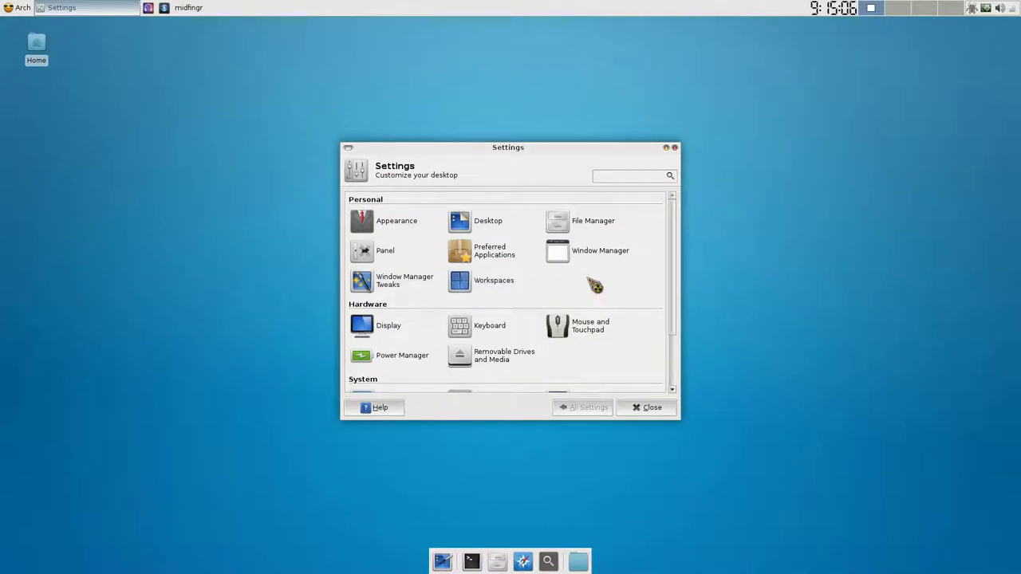
# - In the Window Manager Tweaks compositor options, slightly lower the opacity of windows during move and close the settings
pyautogui.click(600, 257)
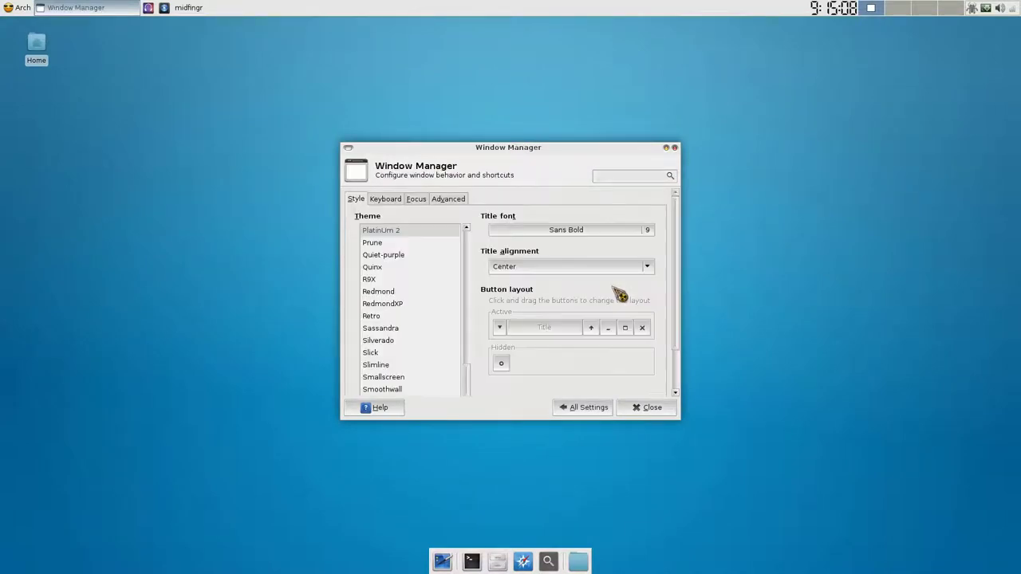
pyautogui.click(587, 407)
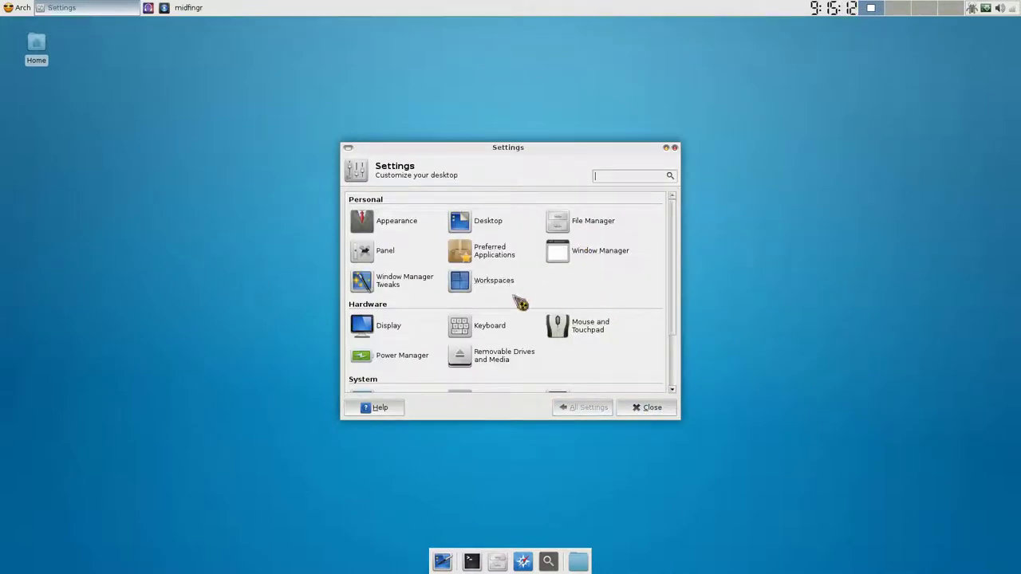
pyautogui.scroll(-1, 519, 303)
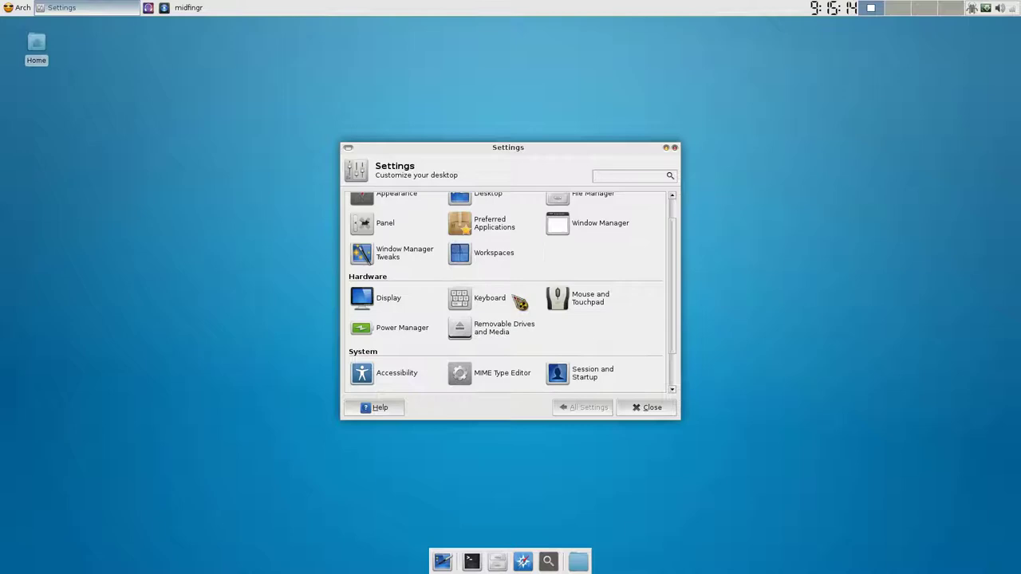
pyautogui.click(403, 254)
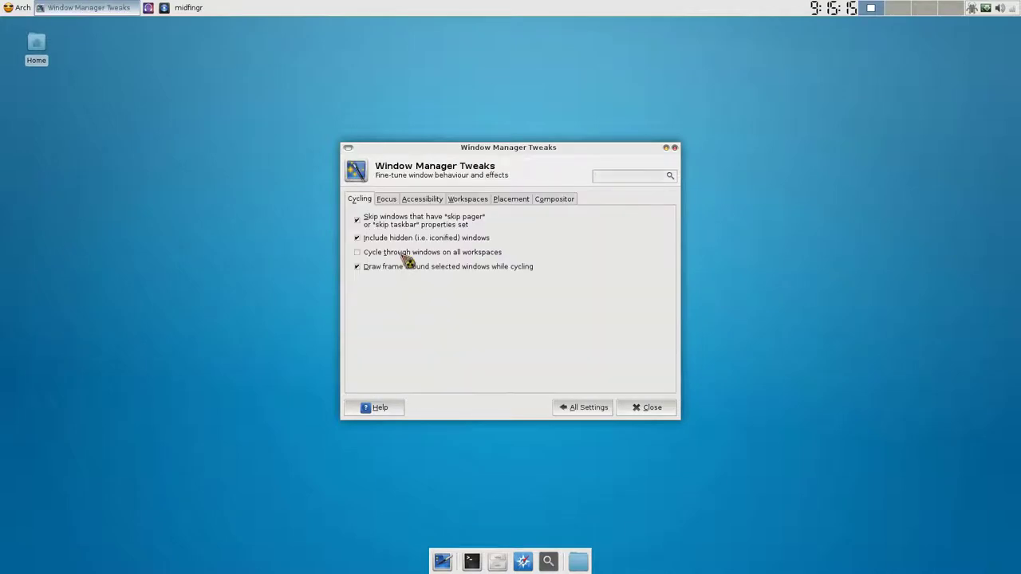
pyautogui.click(568, 201)
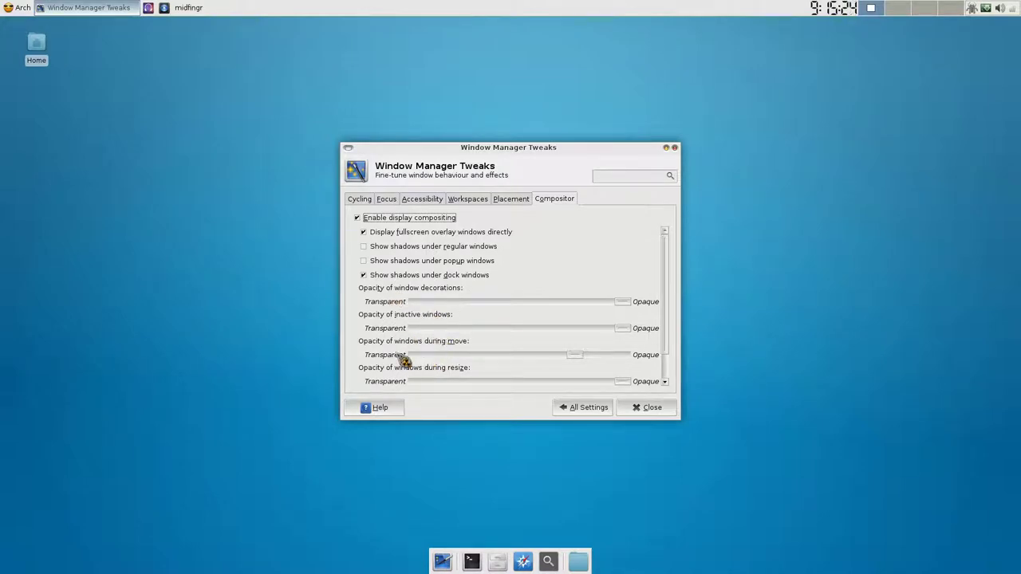
pyautogui.click(586, 360)
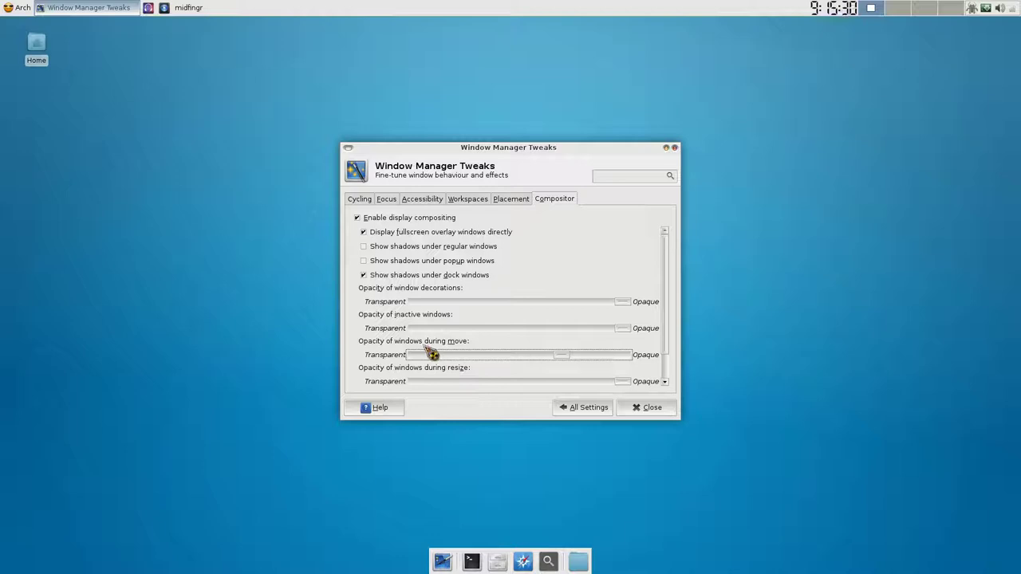
pyautogui.click(643, 411)
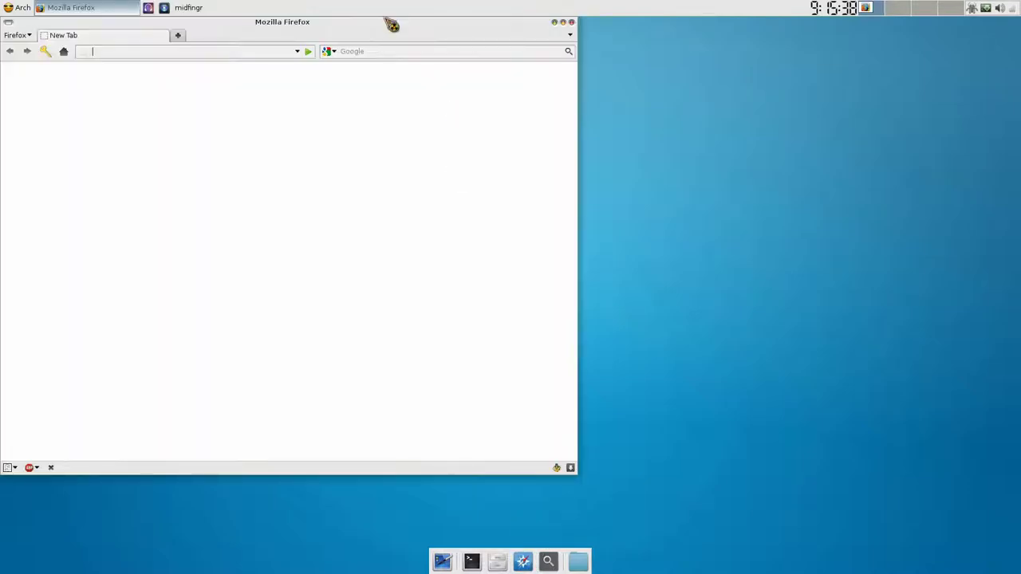
# - Move the Firefox window toward the middle of the desktop and maximize it with a second blank tab open
pyautogui.moveTo(390, 32); pyautogui.dragTo(555, 71)
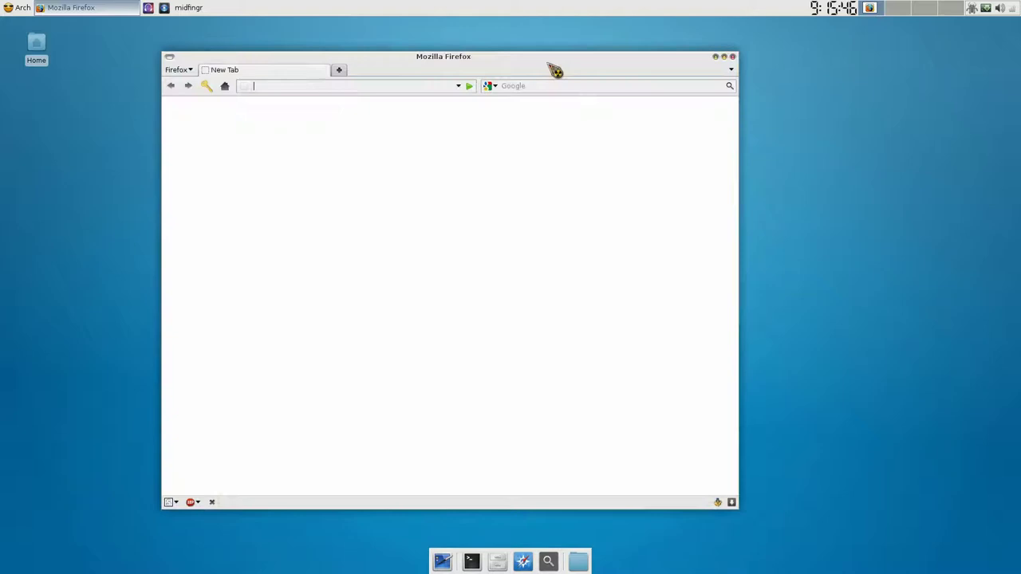
pyautogui.click(724, 56)
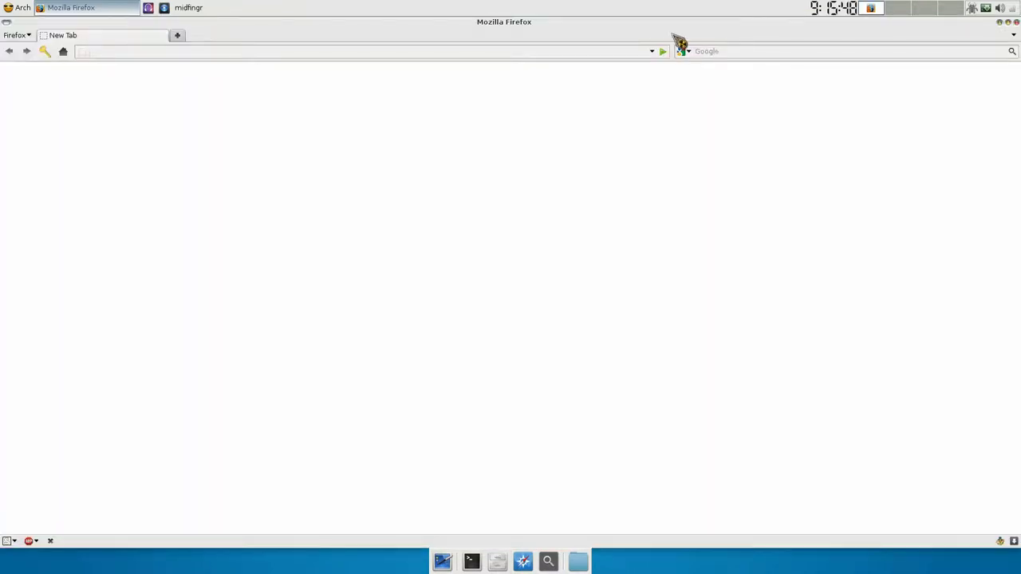
pyautogui.hotkey('ctrl', 't')
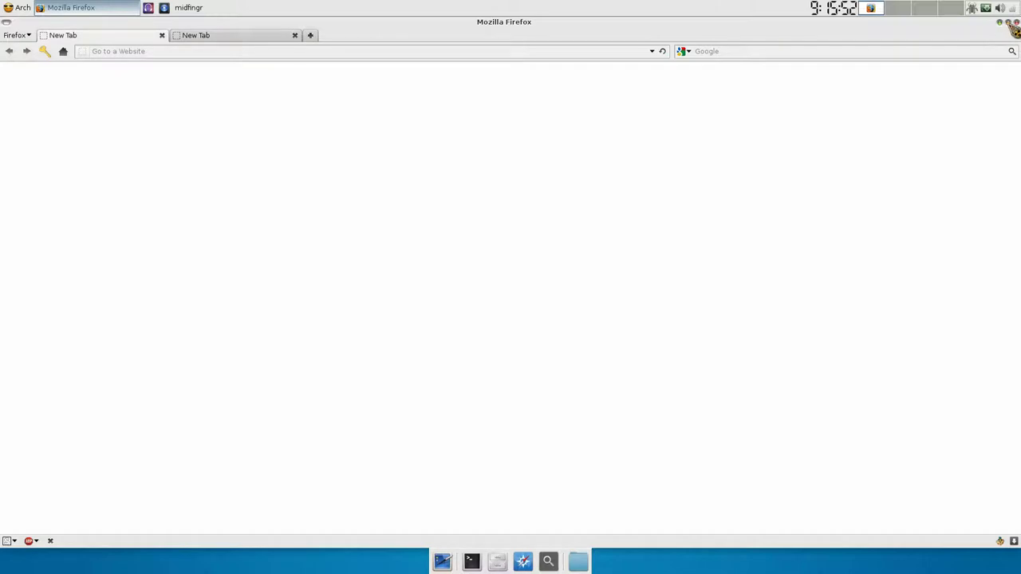
# - Return the maximized Firefox window to its normal size, and minimize it and bring it back
pyautogui.click(1007, 23)
pyautogui.click(715, 57)
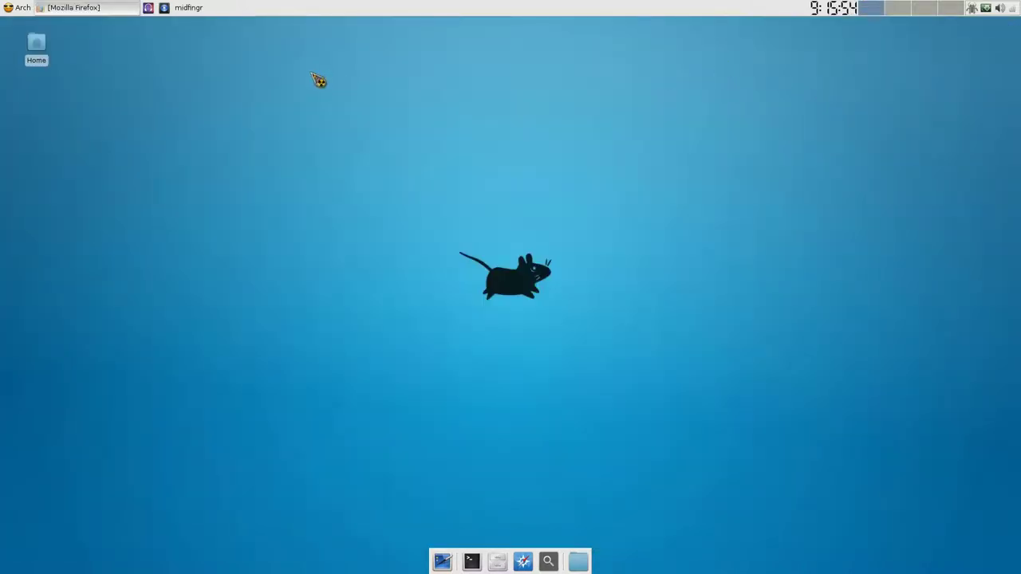
pyautogui.click(89, 10)
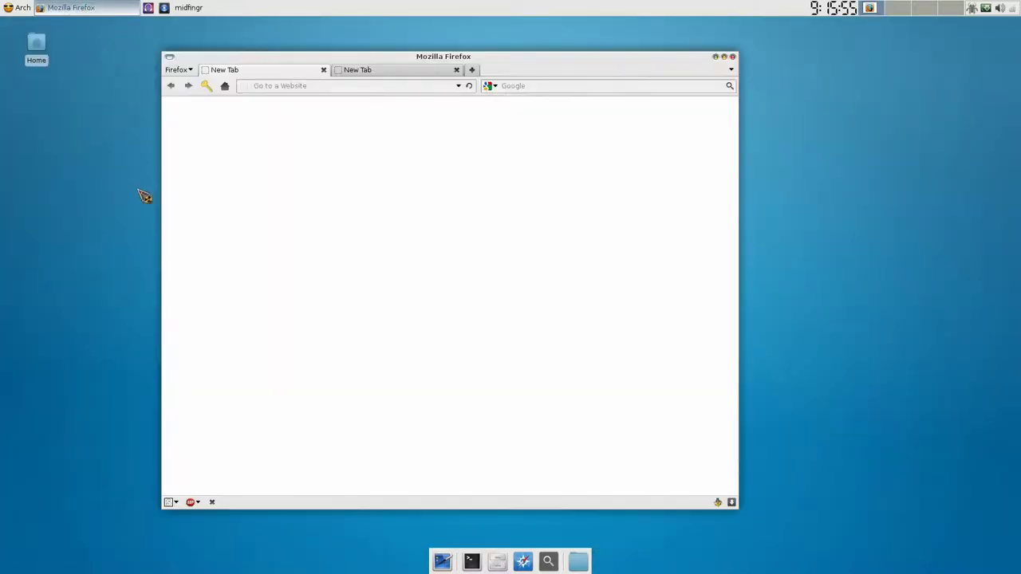
# - Close the second blank tab, test moving the Firefox window once more, and close Firefox
pyautogui.click(456, 70)
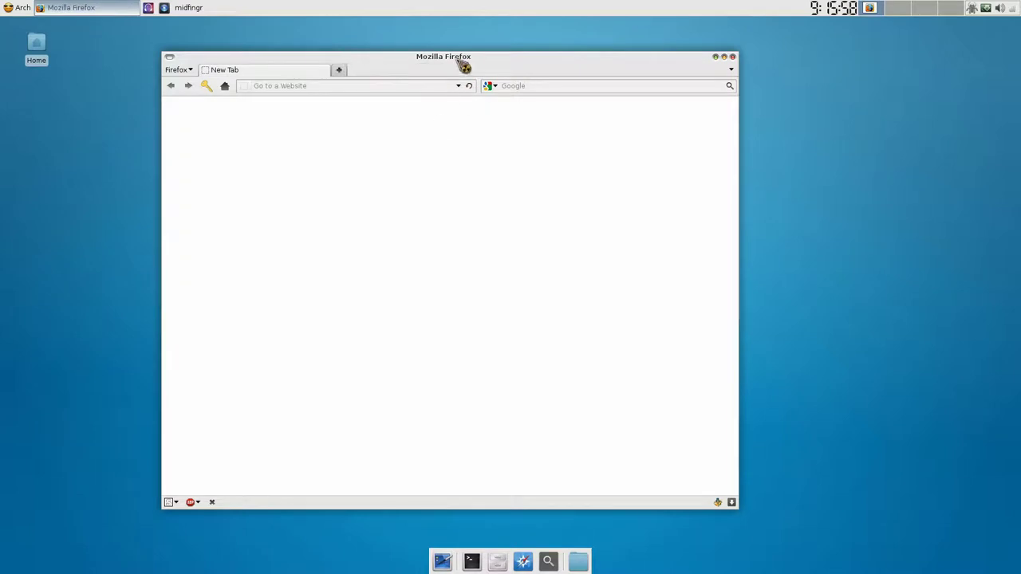
pyautogui.moveTo(454, 58); pyautogui.dragTo(508, 38)
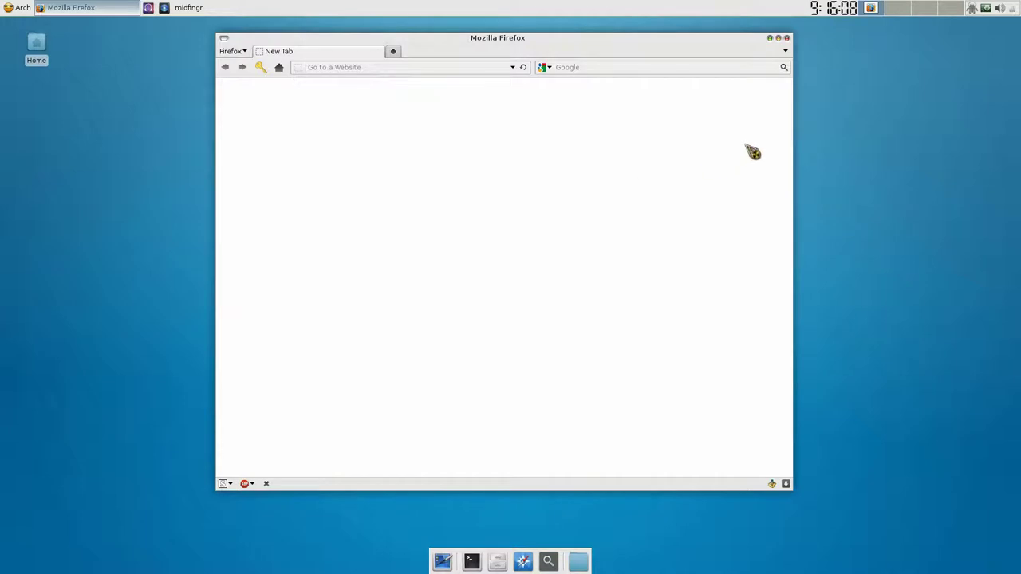
pyautogui.click(787, 38)
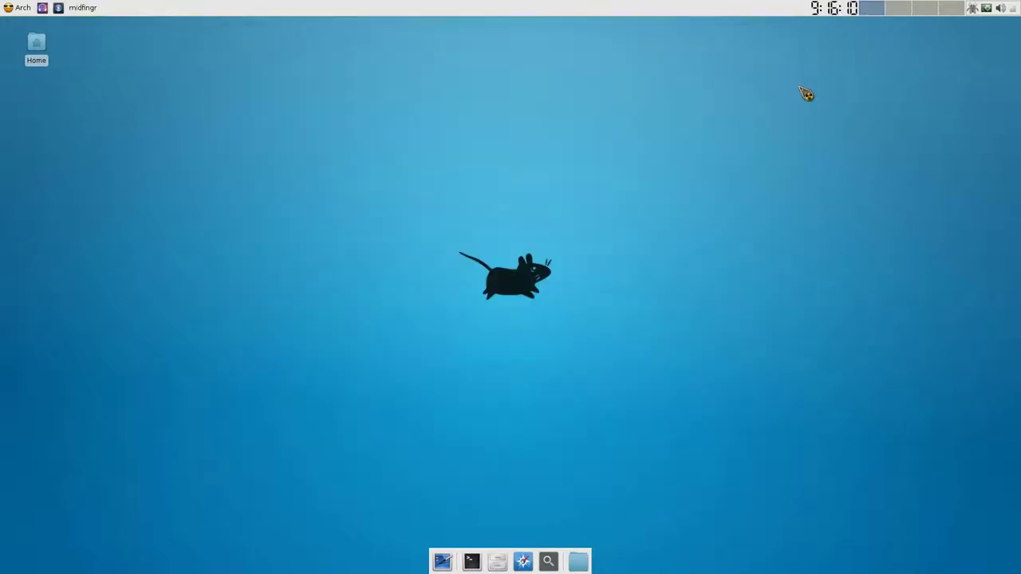
# - Check the master volume slider in the panel's mixer and dismiss it
pyautogui.click(1006, 11)
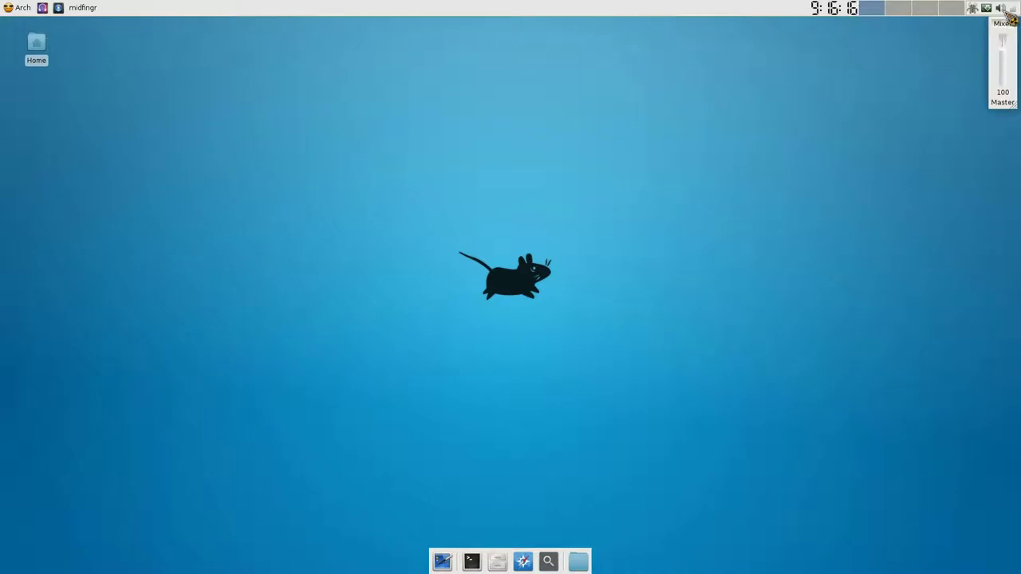
pyautogui.click(524, 84)
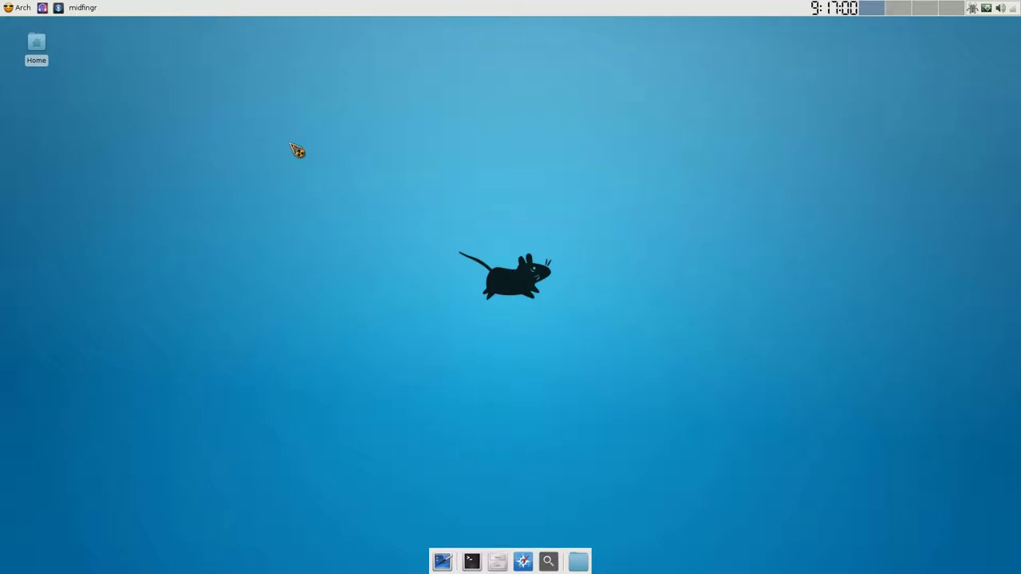
# - Open the Home folder from the desktop, move its window toward the middle of the screen, and close it
pyautogui.doubleClick(46, 50)
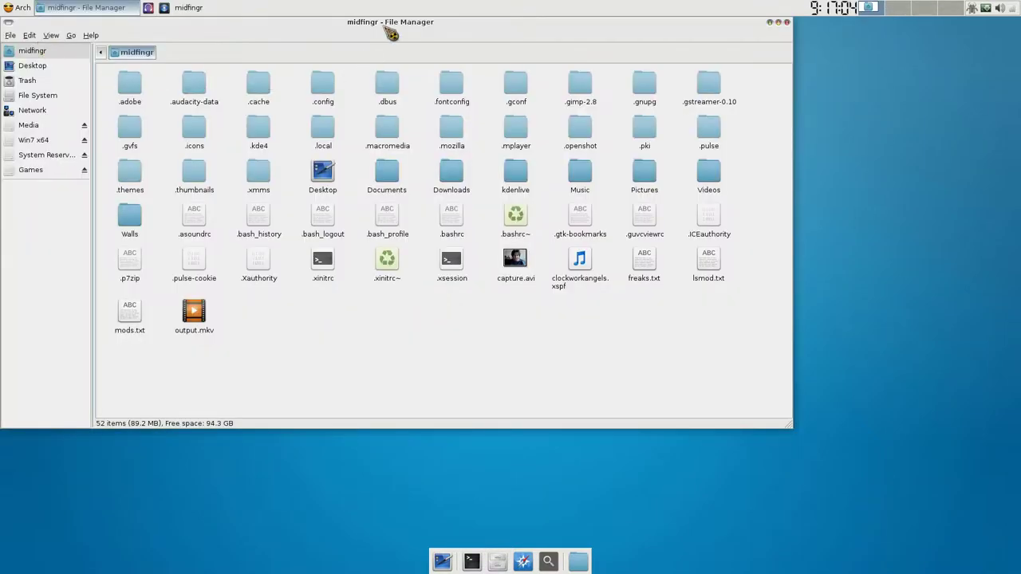
pyautogui.moveTo(383, 26); pyautogui.dragTo(542, 118)
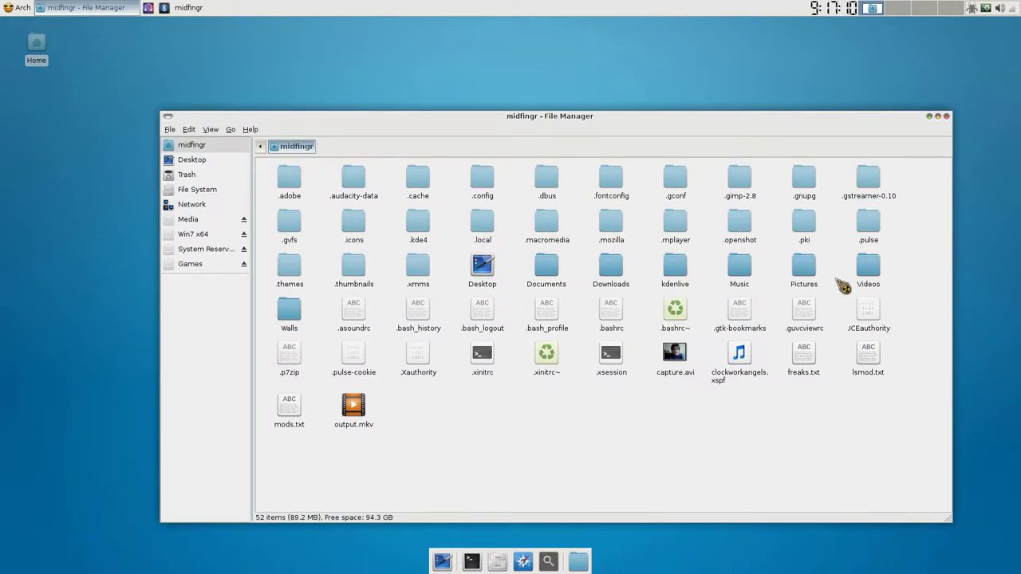
pyautogui.click(599, 123)
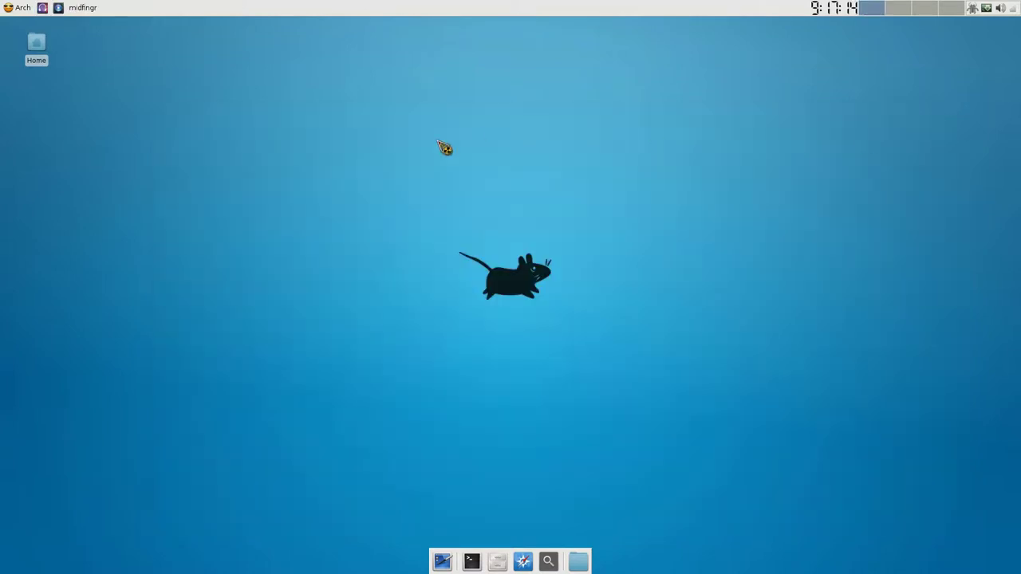
# - Open the desktop background settings, enlarge the dialog, and look through the available images back to the start of the list
pyautogui.rightClick(488, 139)
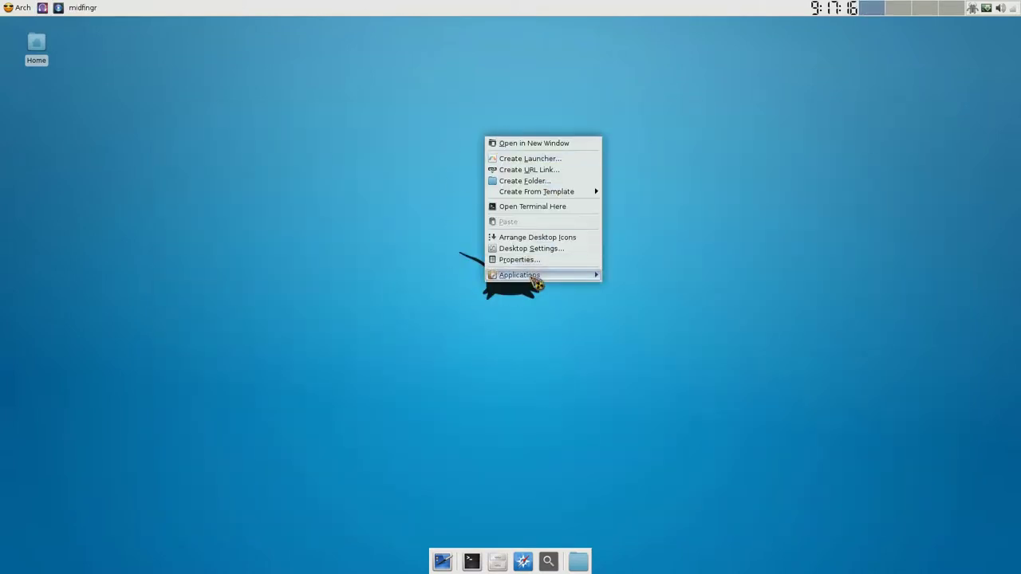
pyautogui.click(543, 249)
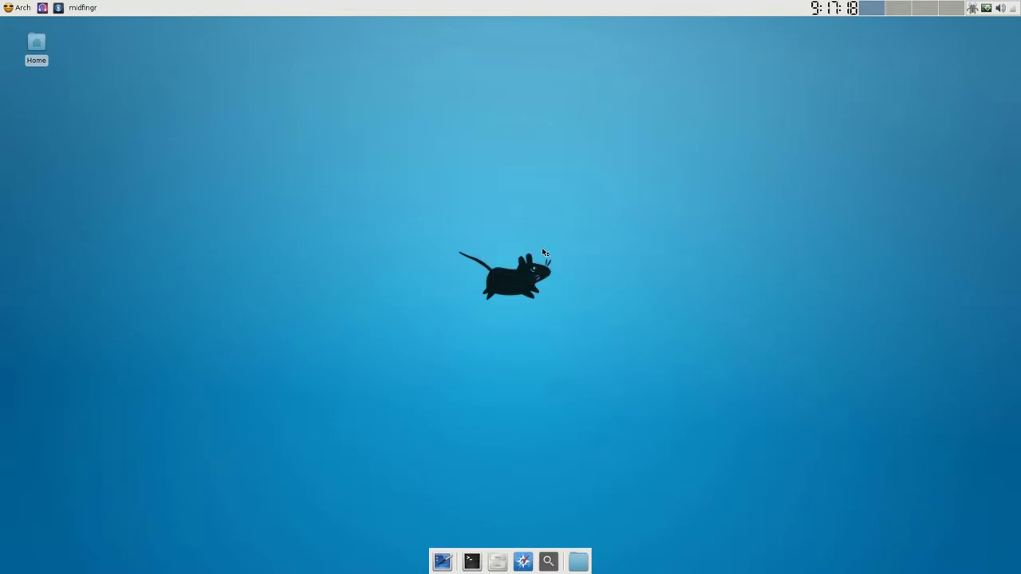
pyautogui.moveTo(495, 148); pyautogui.dragTo(470, 85)
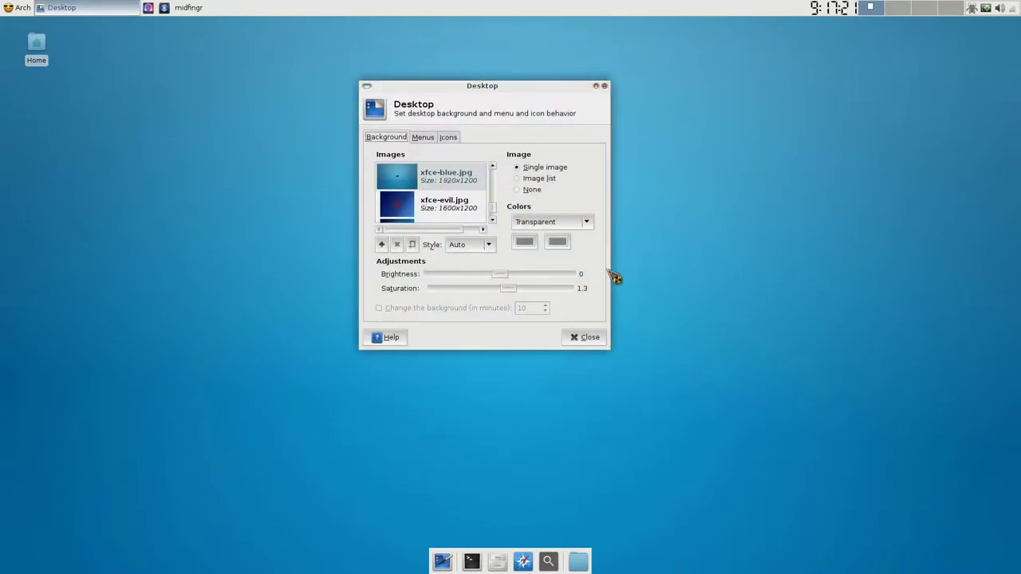
pyautogui.click(614, 357)
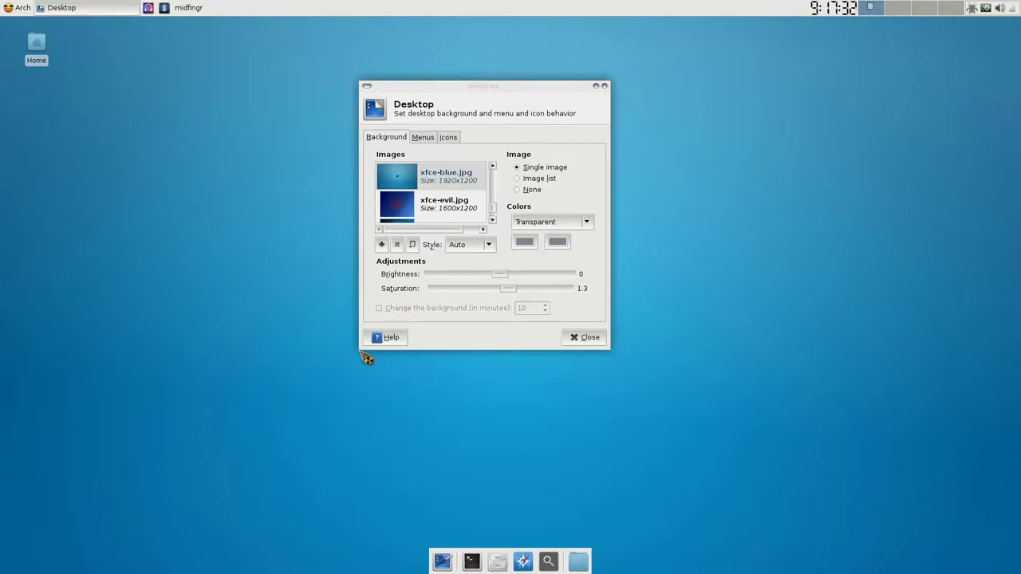
pyautogui.moveTo(368, 358); pyautogui.dragTo(220, 451)
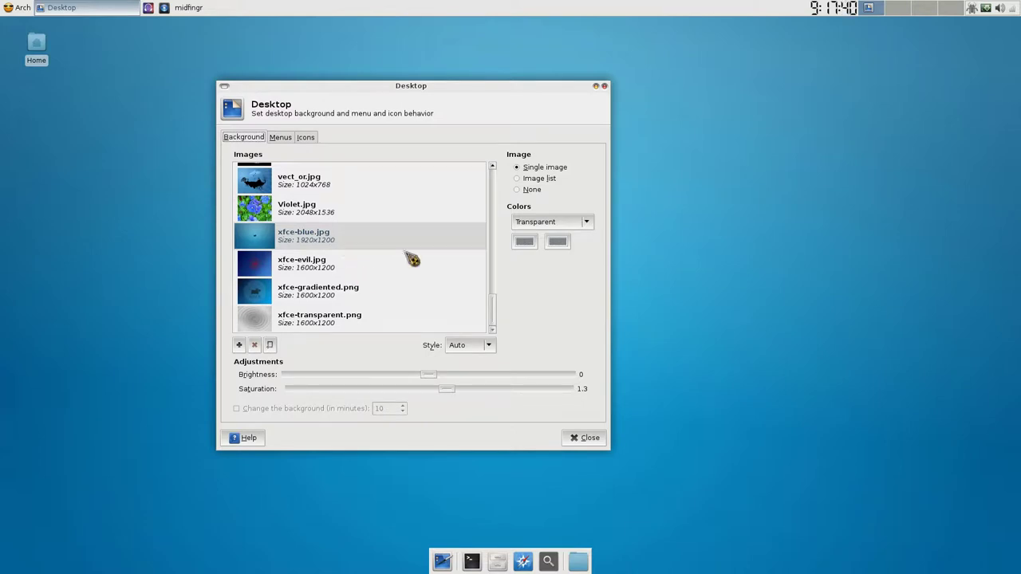
pyautogui.scroll(6, 411, 298)
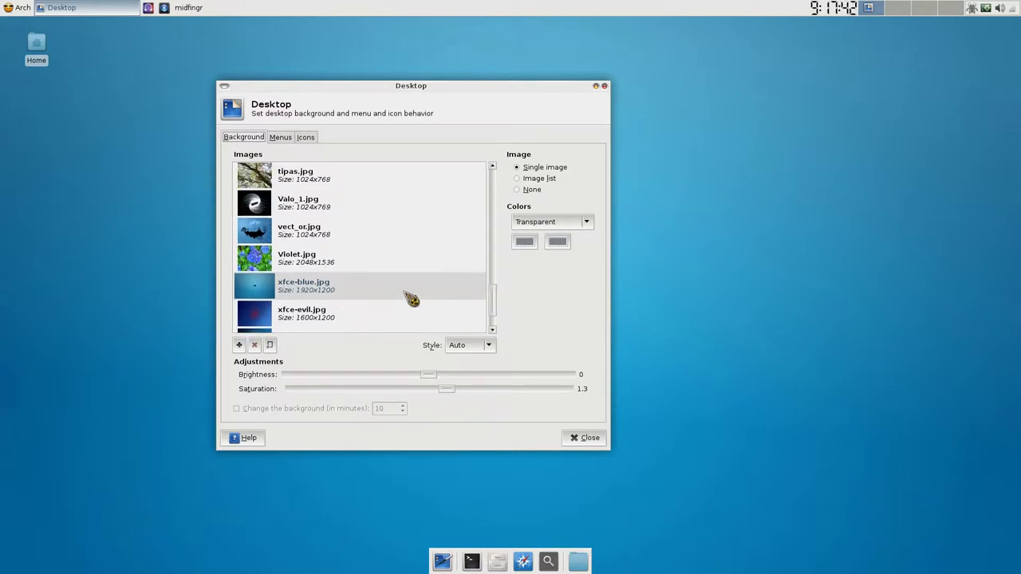
pyautogui.scroll(8, 412, 287)
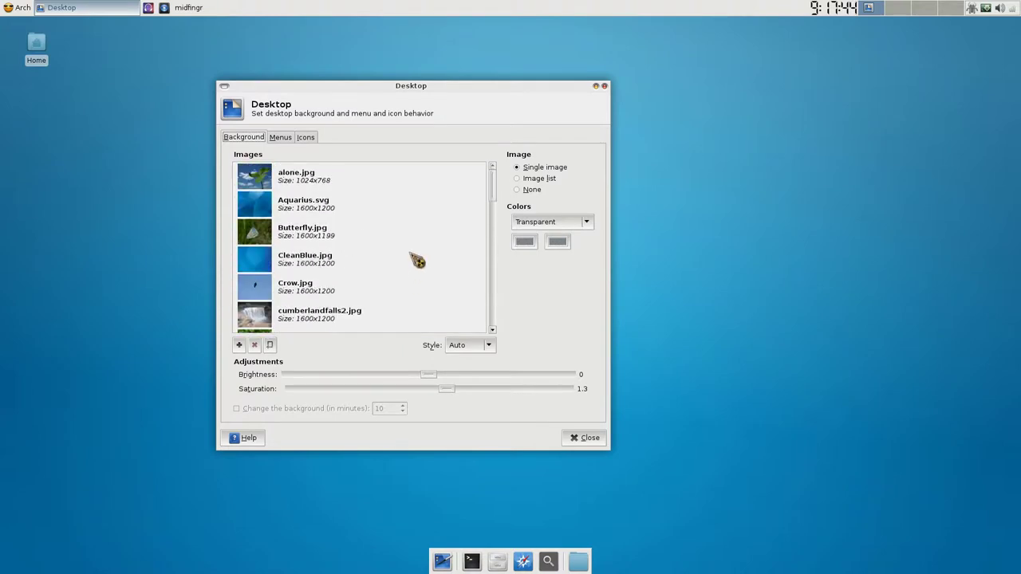
# - Browse the list of available background images once more, and view the desktop menu and window list menu settings
pyautogui.scroll(-1, 399, 175)
pyautogui.scroll(-10, 399, 174)
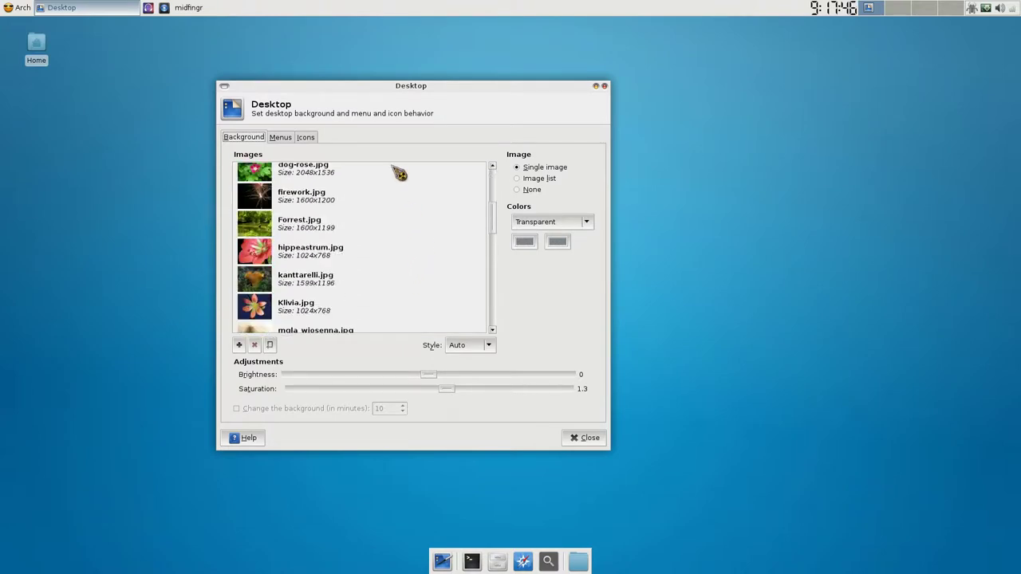
pyautogui.scroll(-12, 398, 174)
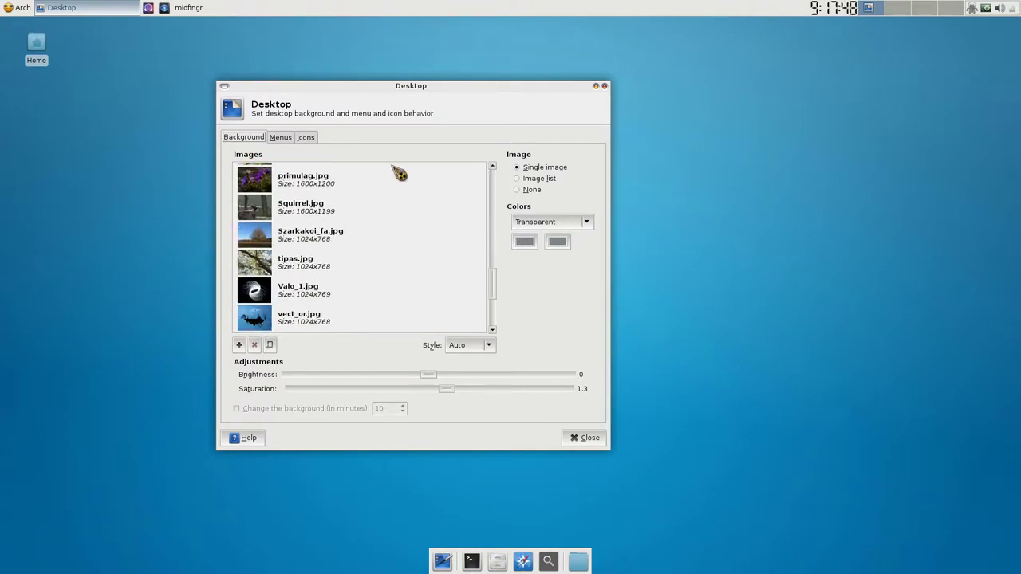
pyautogui.scroll(15, 408, 308)
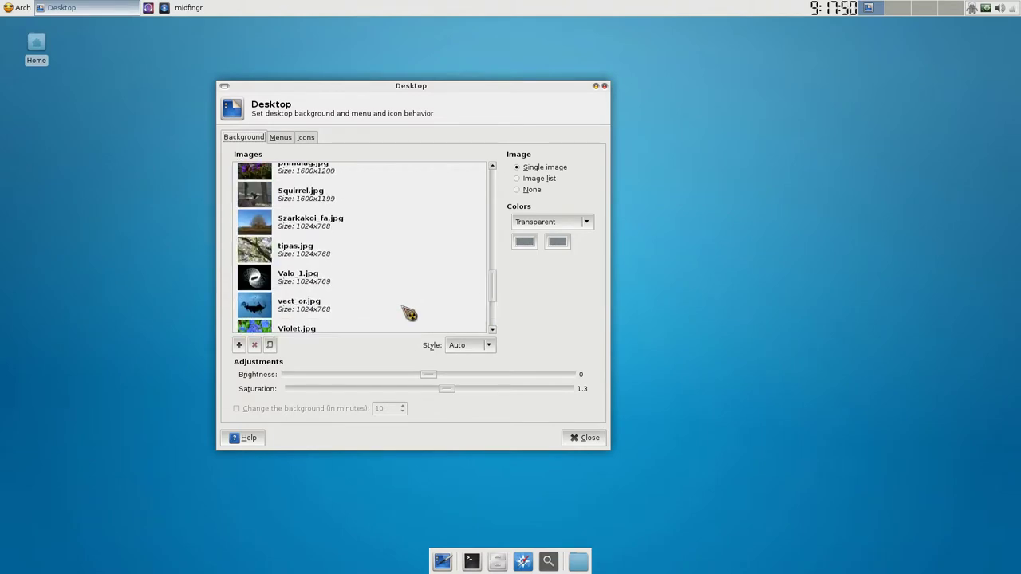
pyautogui.scroll(3, 408, 308)
pyautogui.click(296, 141)
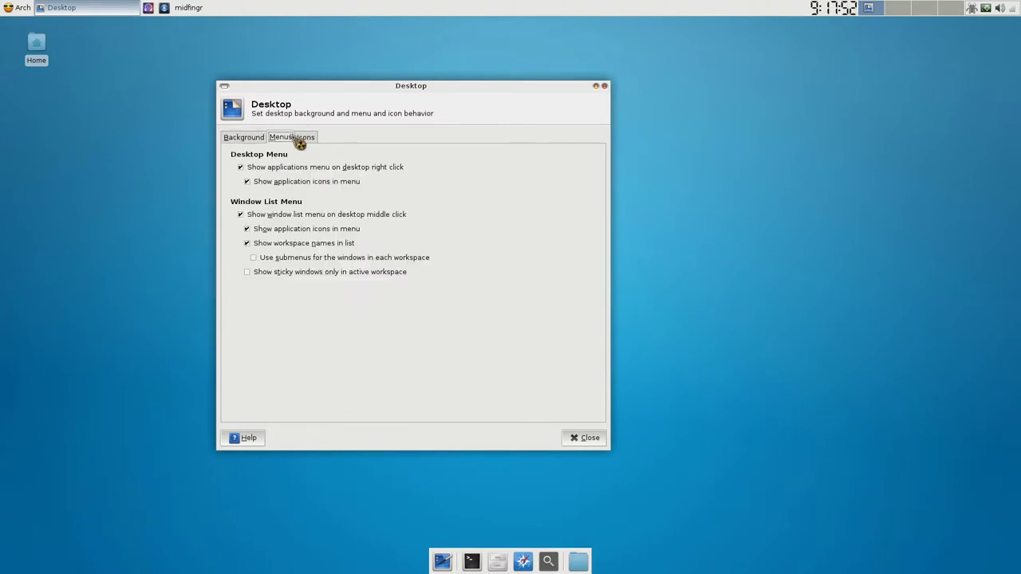
# - Try showing the Filesystem, Trash and Removable Devices default icons on the desktop, hiding each one again
pyautogui.click(307, 138)
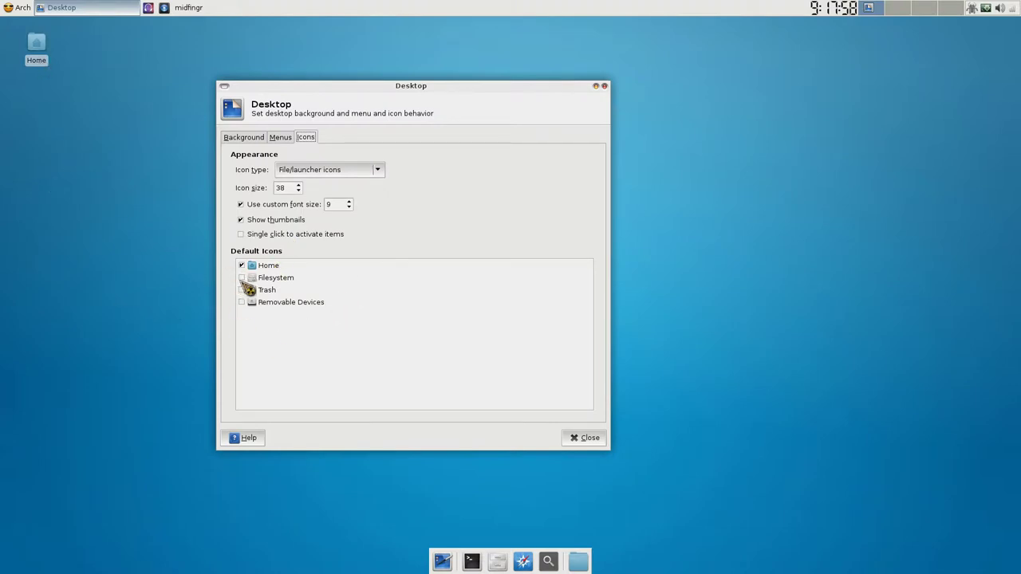
pyautogui.click(241, 278)
pyautogui.click(238, 277)
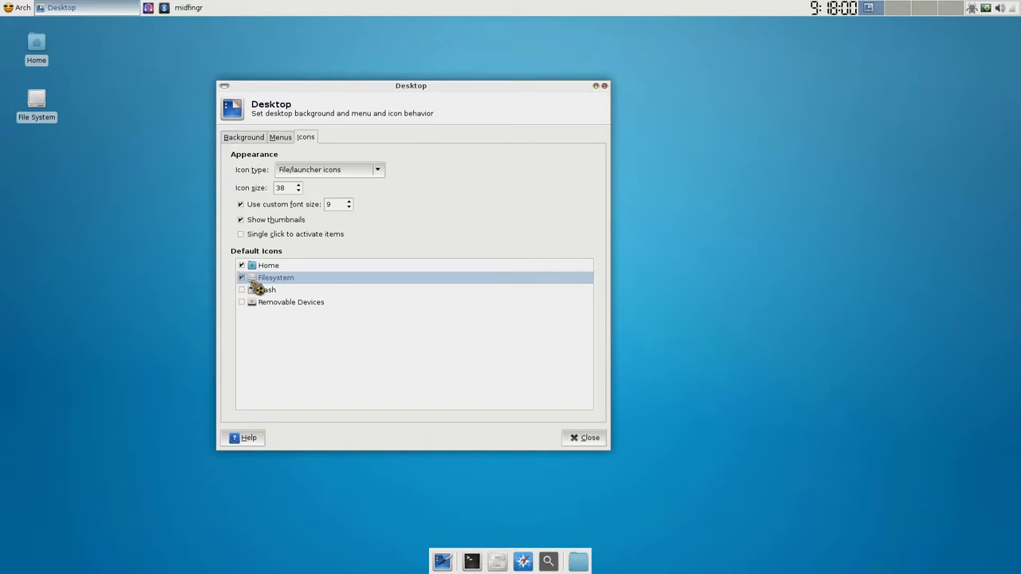
pyautogui.click(242, 290)
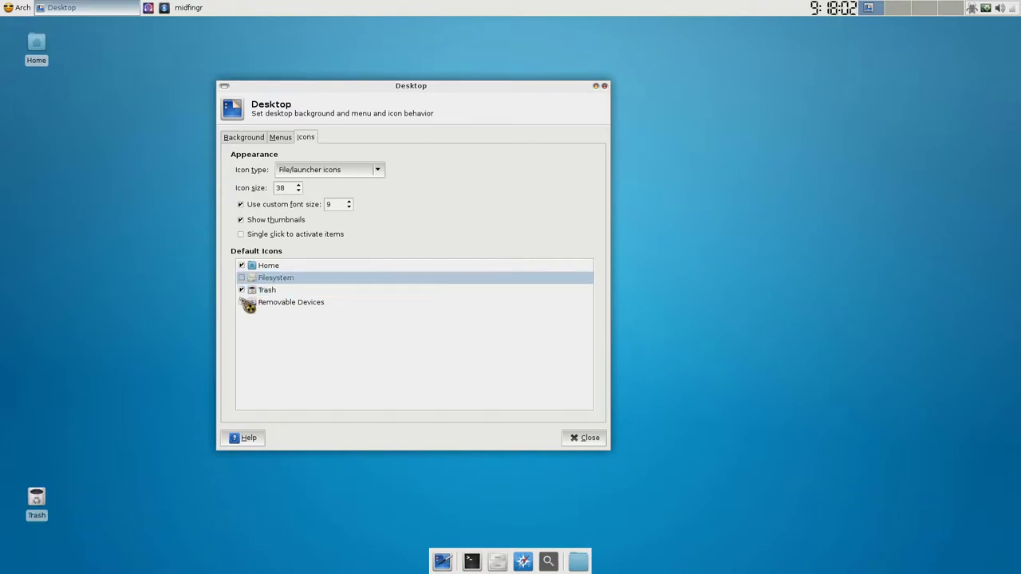
pyautogui.click(242, 290)
pyautogui.click(242, 302)
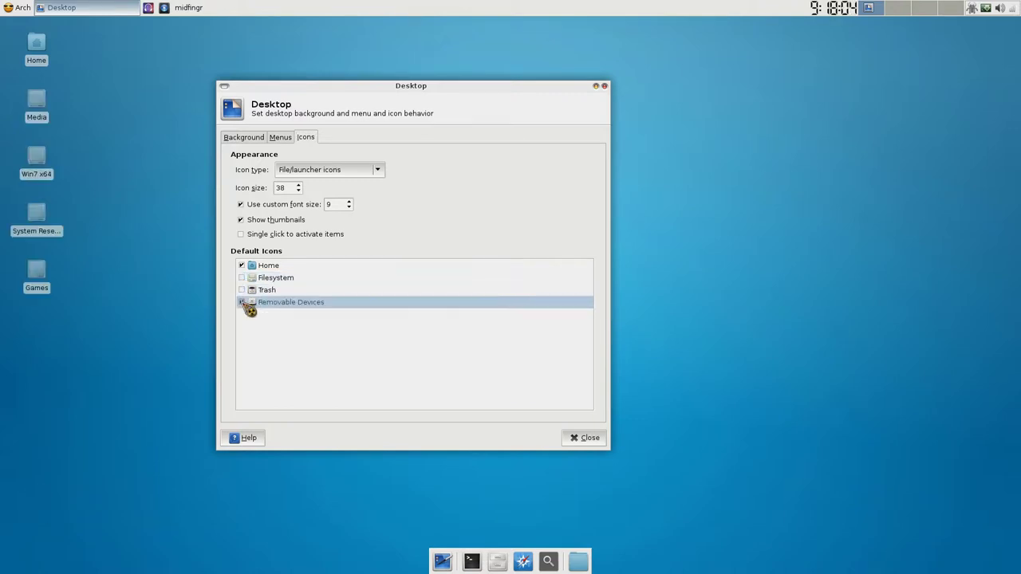
pyautogui.click(242, 303)
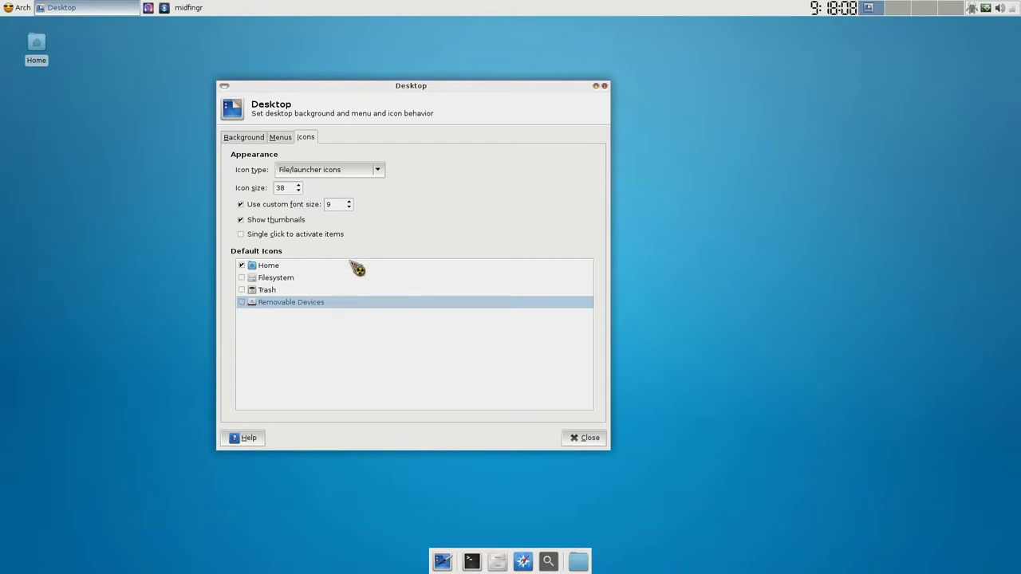
# - Close the desktop settings, and view the home folder in the file manager before closing it
pyautogui.click(51, 140)
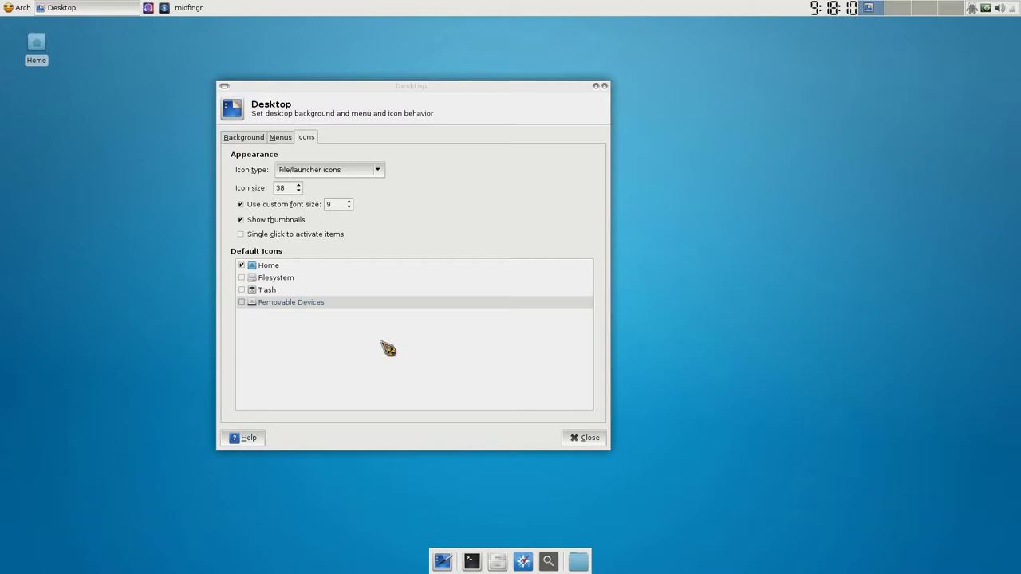
pyautogui.click(597, 440)
pyautogui.click(497, 562)
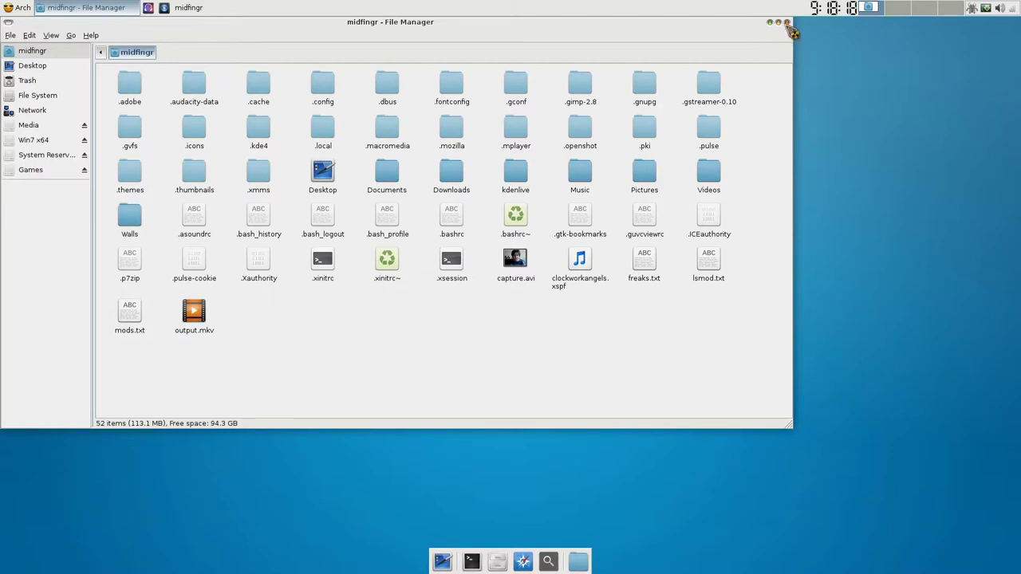
pyautogui.click(787, 23)
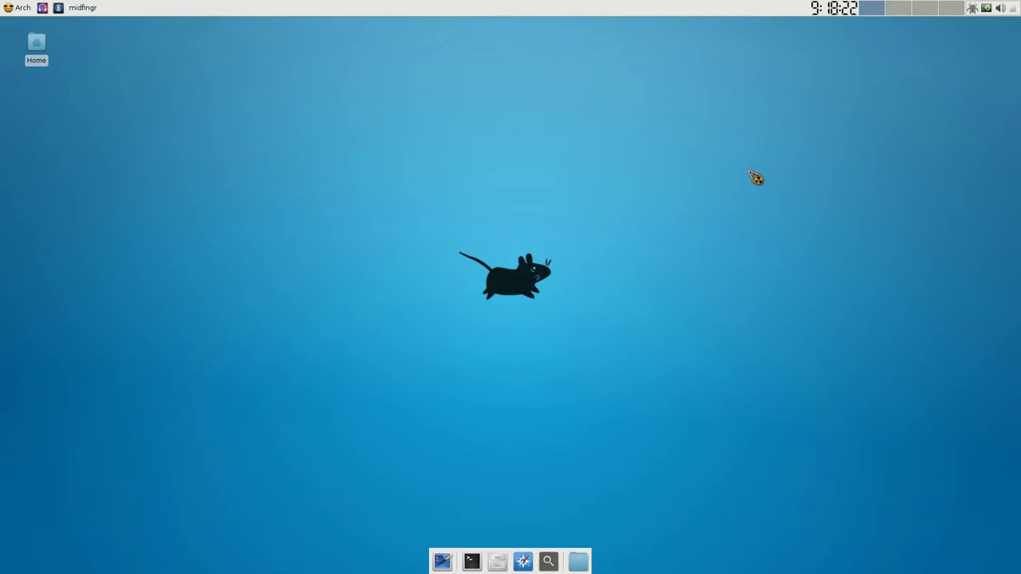
pyautogui.press('F12')
pyautogui.press('F12')
# - View the About information of Cairo Composite Manager, highlight its version number, and close the dialog
pyautogui.rightClick(976, 11)
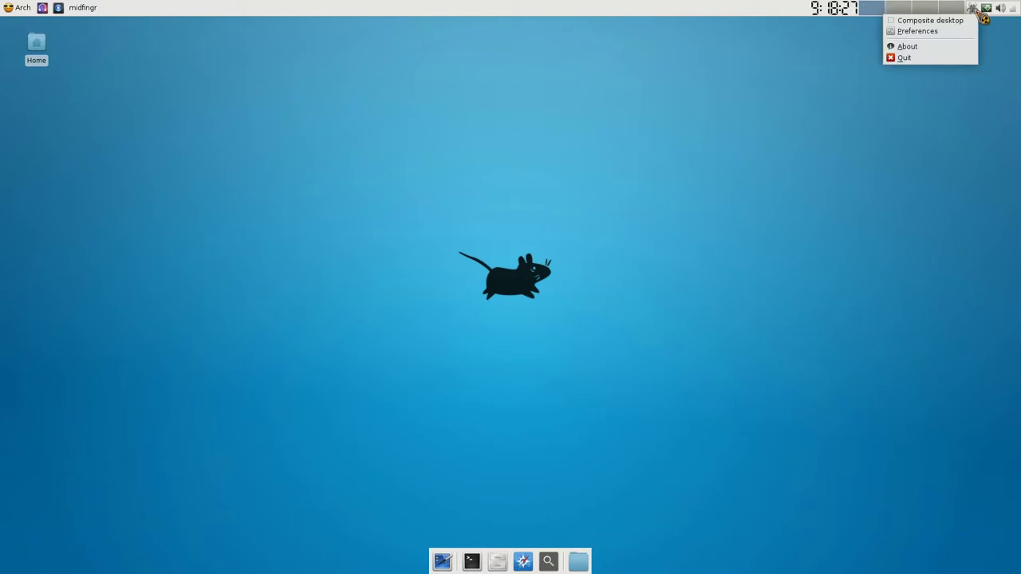
pyautogui.click(933, 46)
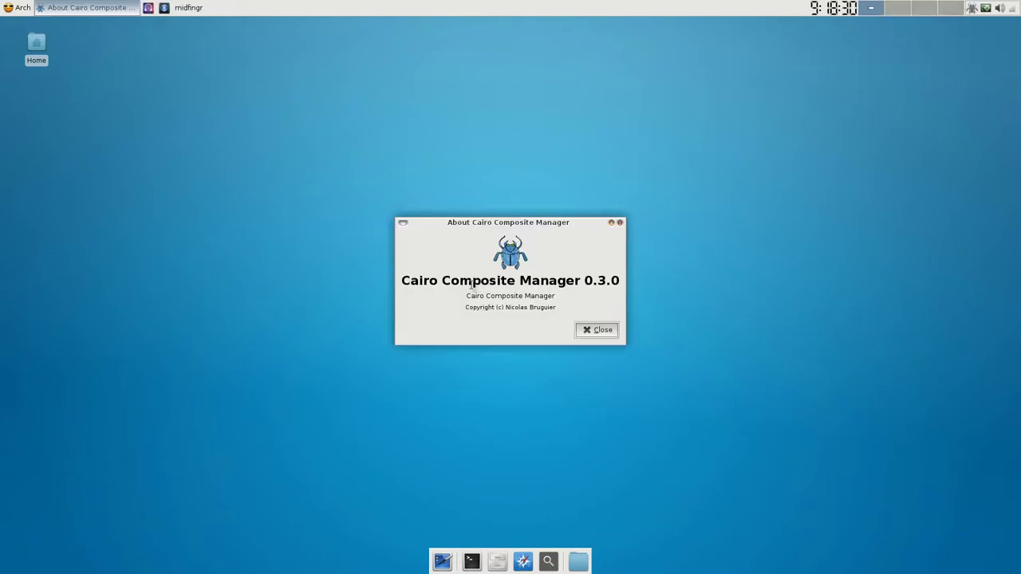
pyautogui.moveTo(467, 285); pyautogui.dragTo(610, 281)
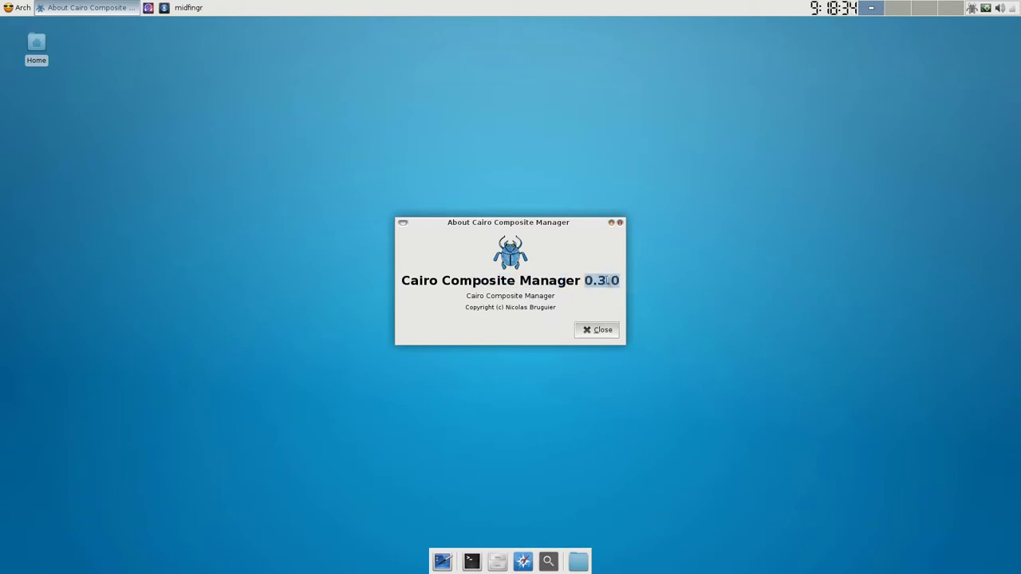
pyautogui.click(606, 283)
pyautogui.click(598, 329)
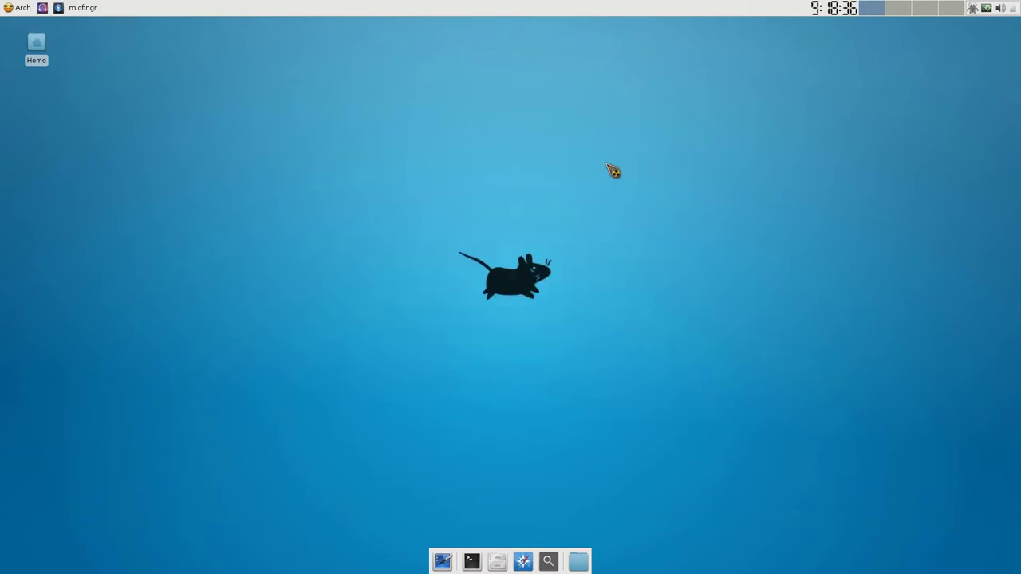
# - Check and dismiss the composite manager's options, and sweep two selection rectangles across the mouse logo on the desktop
pyautogui.click(974, 11)
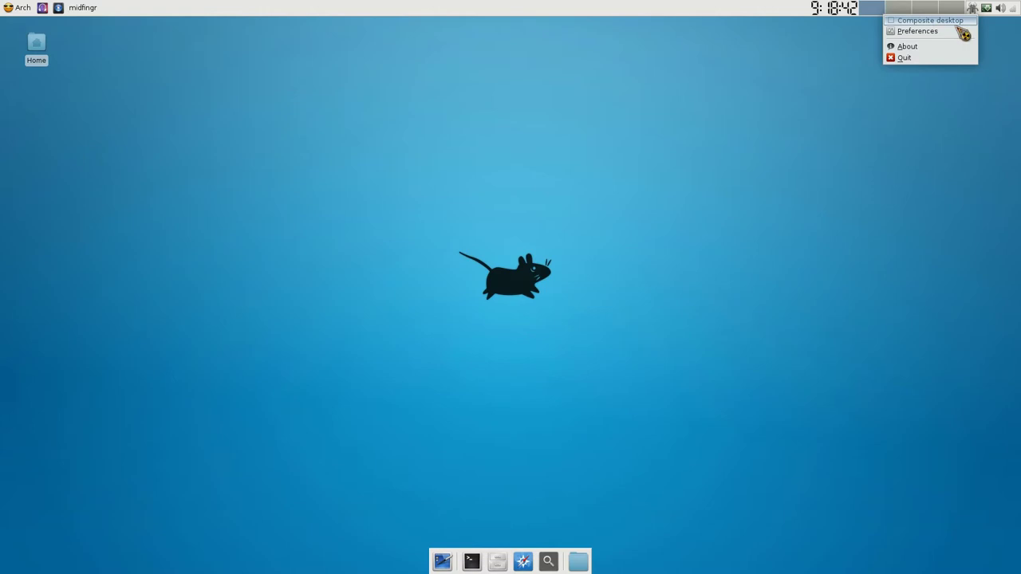
pyautogui.click(808, 49)
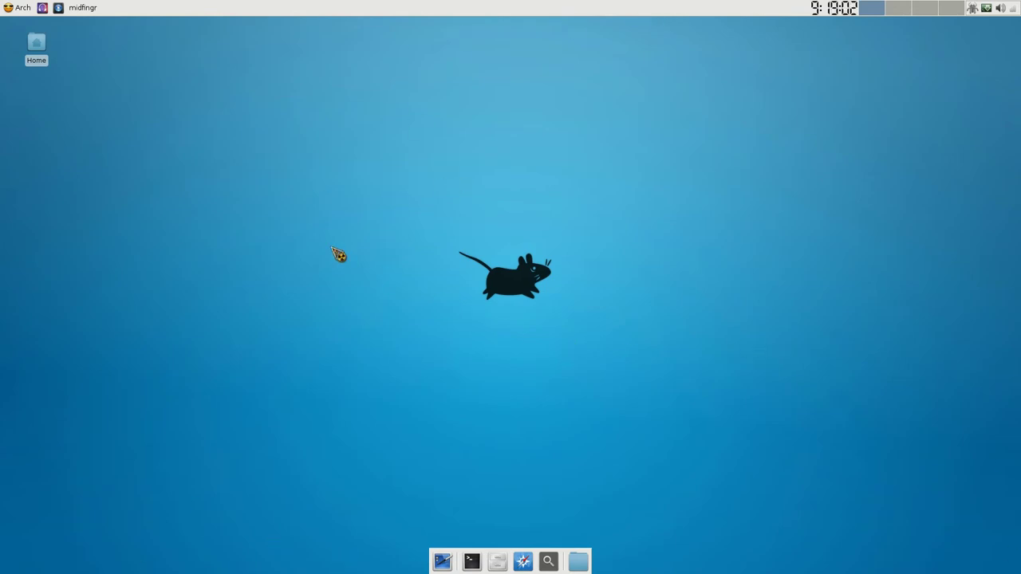
pyautogui.moveTo(443, 220)
pyautogui.mouseDown()
pyautogui.moveTo(440, 262)
pyautogui.moveTo(596, 330)
pyautogui.mouseUp()
pyautogui.moveTo(443, 215)
pyautogui.mouseDown()
pyautogui.moveTo(468, 333)
pyautogui.moveTo(660, 392)
pyautogui.moveTo(613, 346)
pyautogui.moveTo(617, 362)
pyautogui.moveTo(636, 357)
pyautogui.mouseUp()
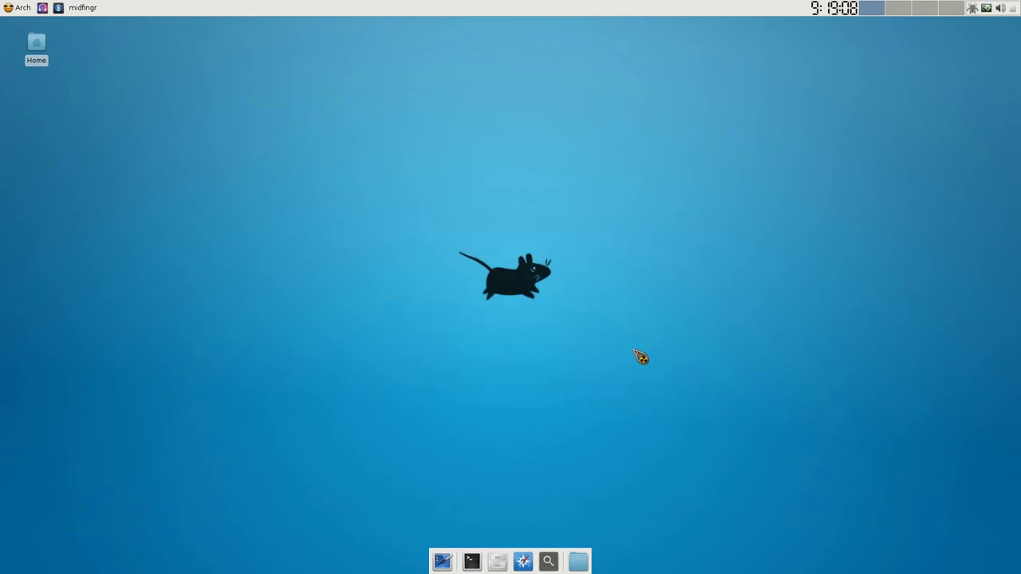